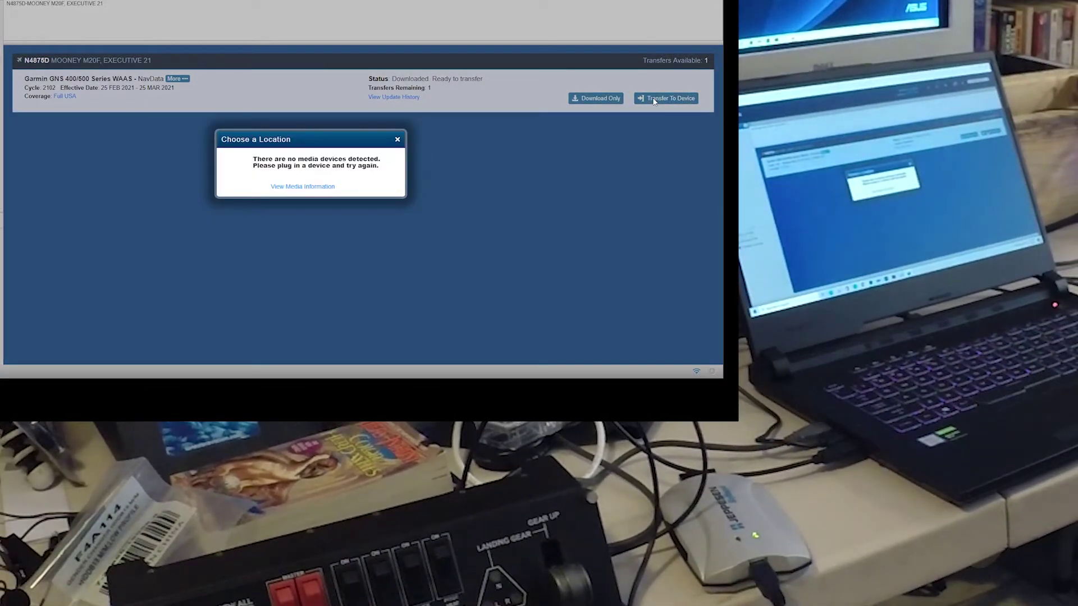
Review the detected media information, then retry the transfer with the Skybound G1 card as destination.
left_click(304, 187)
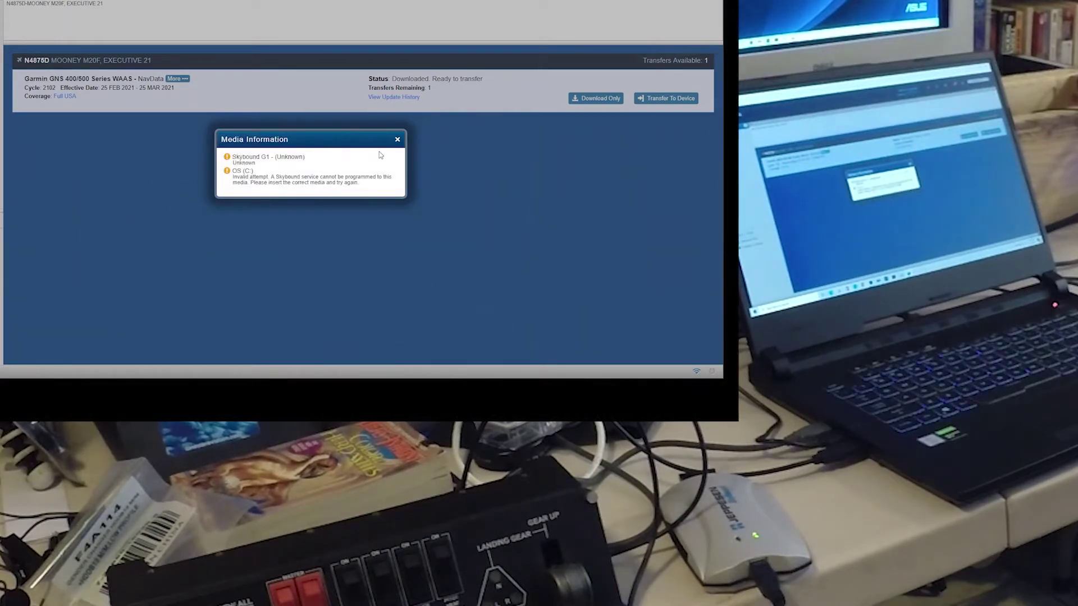
left_click(397, 140)
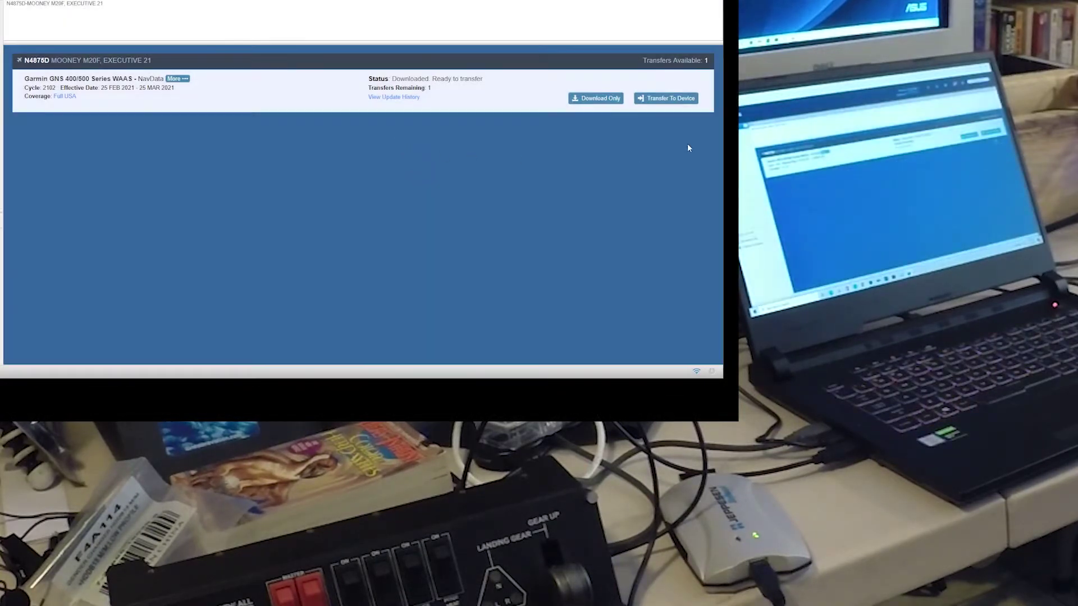
left_click(672, 100)
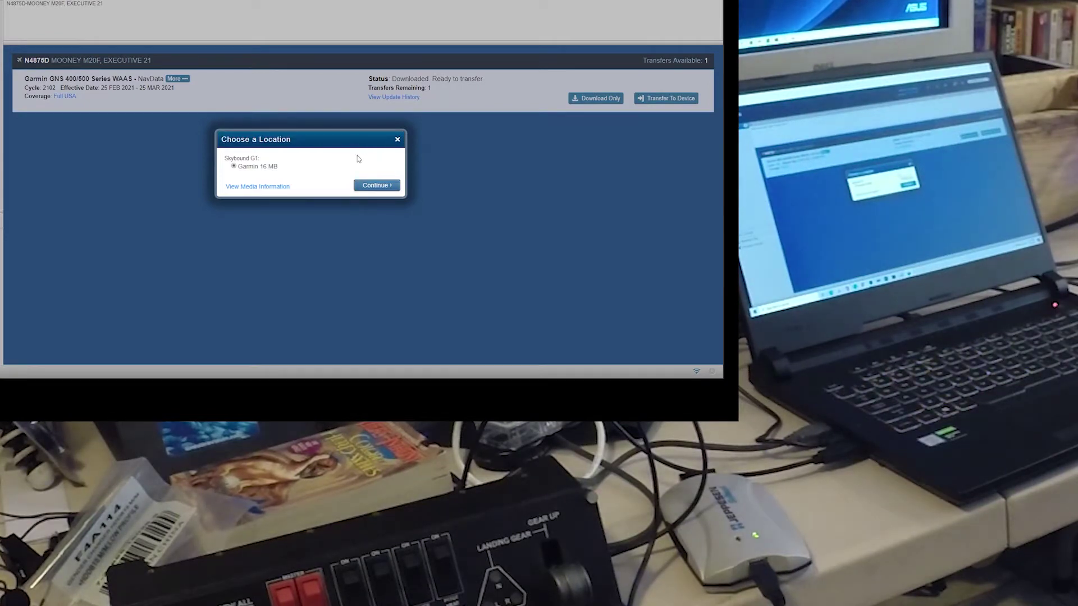
left_click(367, 186)
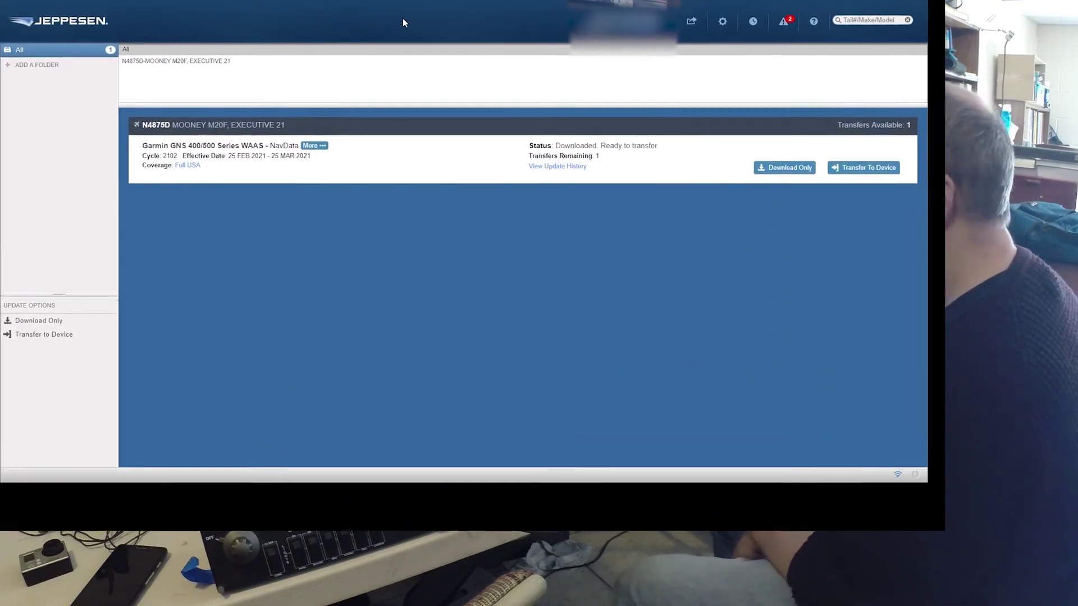
Send the Garmin GNS 400/500 NavData to the Skybound G1 card's Garmin 16 MB option.
left_click(966, 191)
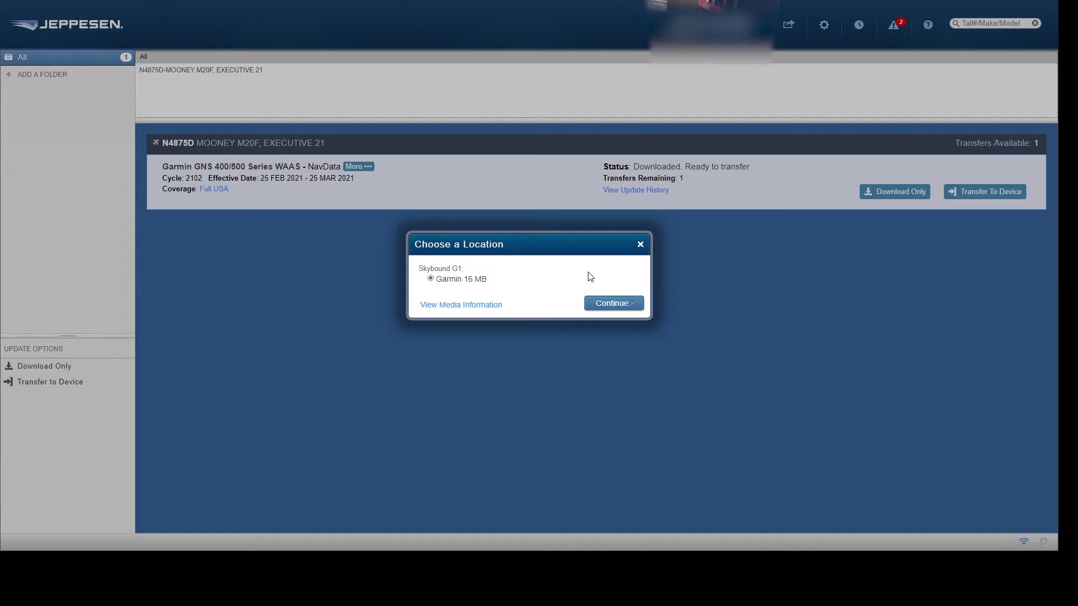
left_click(599, 305)
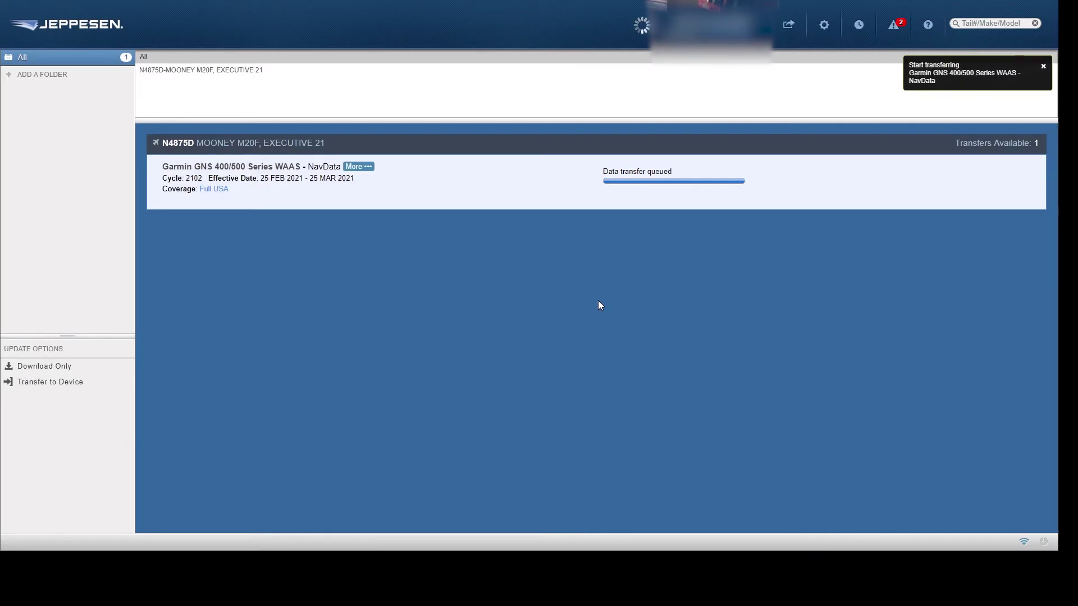